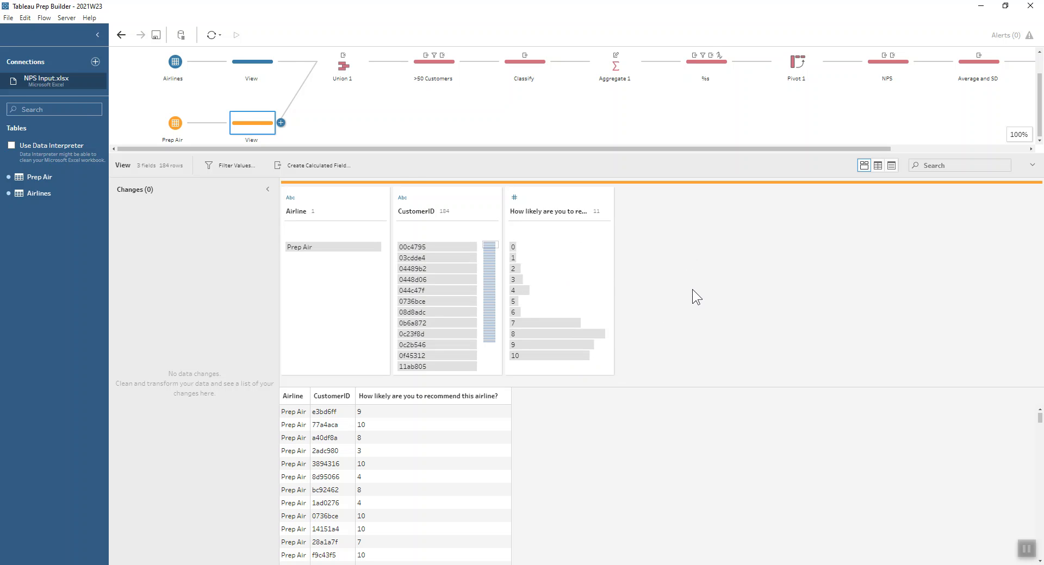
- Review the View step of the Airlines input and the Union 1 step that combines it with Prep Air
left_click(259, 70)
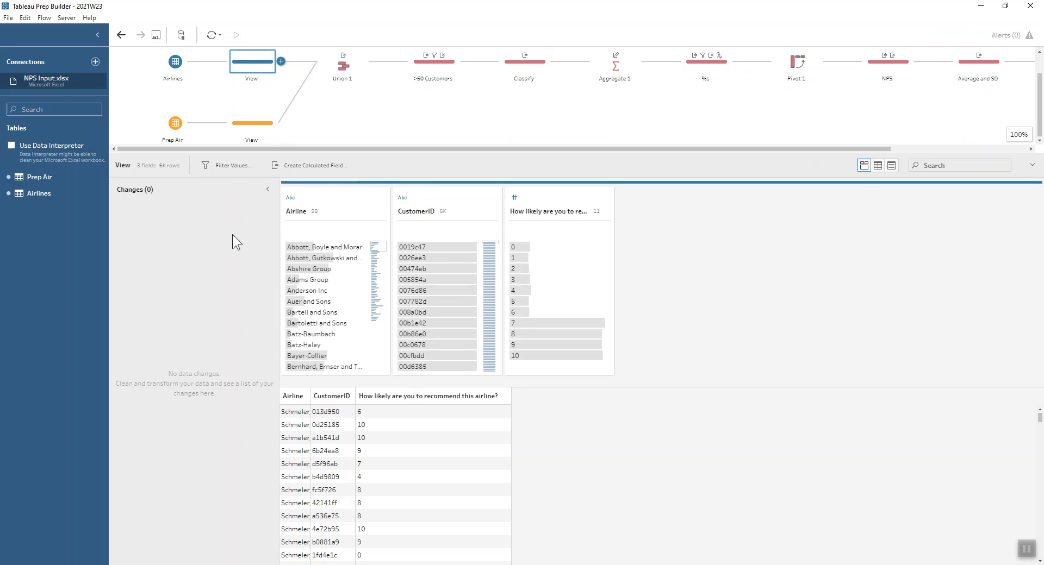
left_click(345, 70)
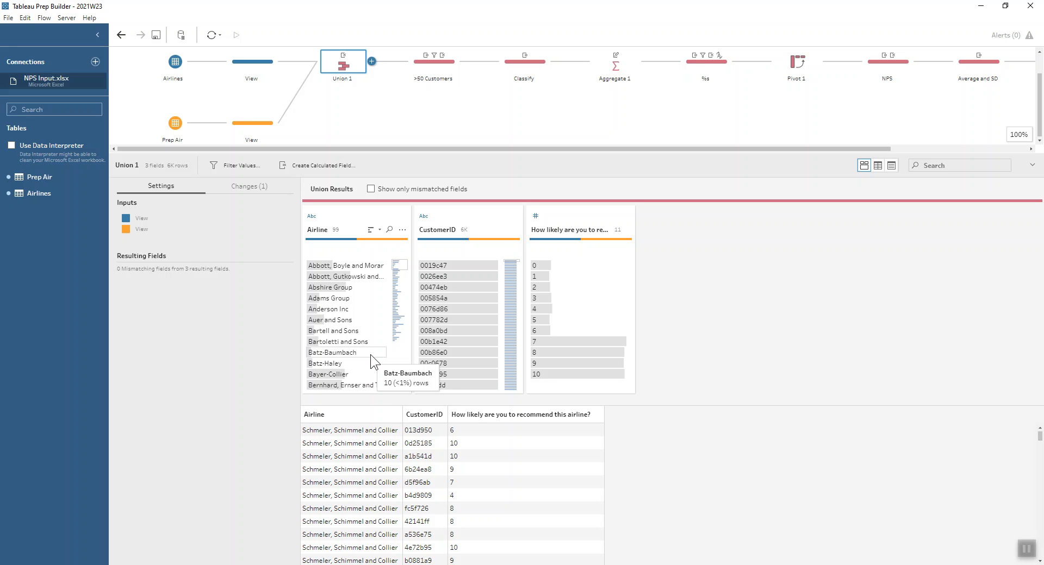
- Examine the Number of Customers Fixed LOD calculation in the >50 Customers step and highlight the rows for Abbott, Boyle and Morar
left_click(445, 71)
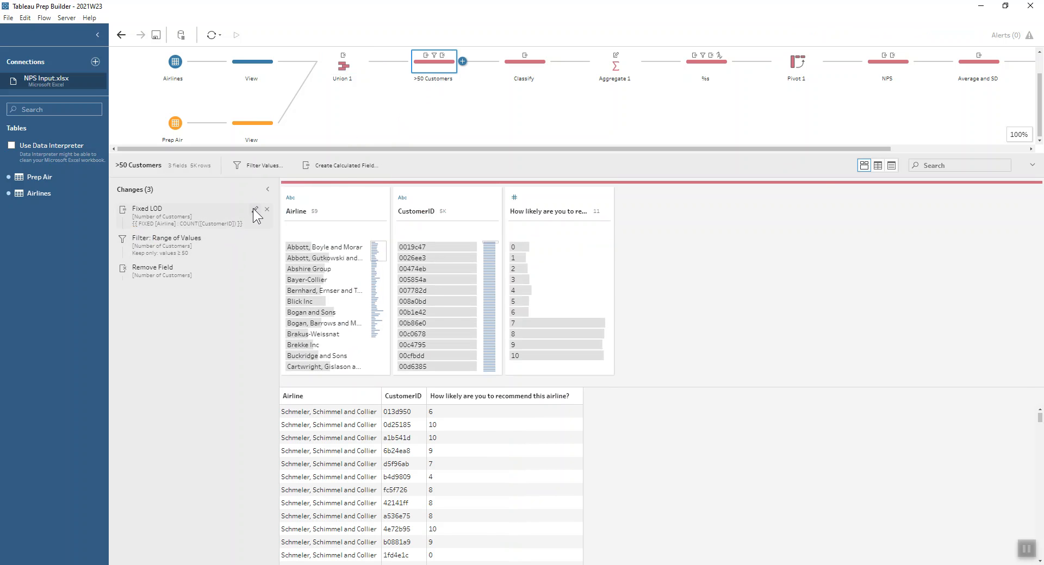
left_click(255, 210)
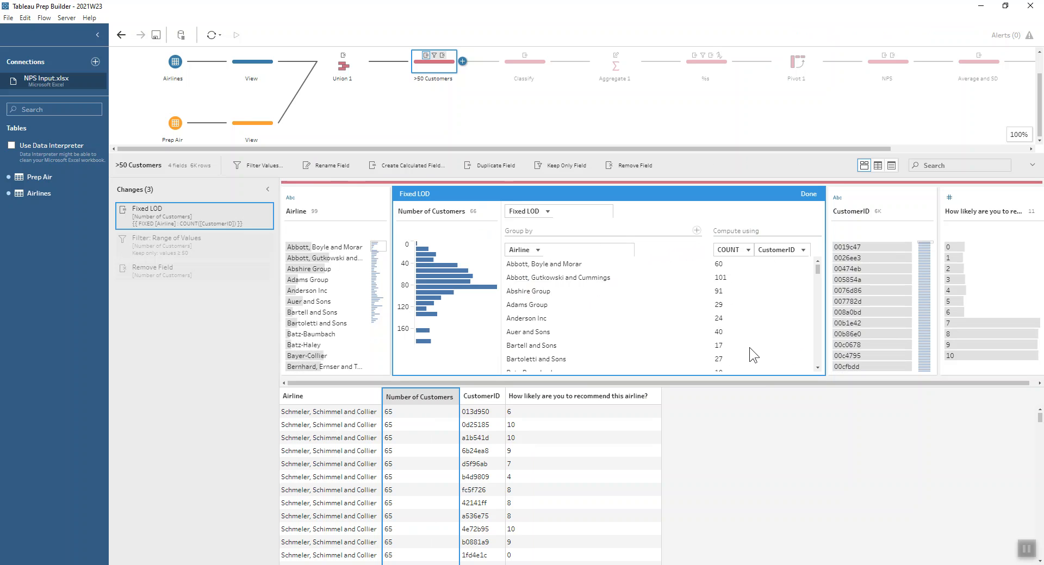
left_click(809, 193)
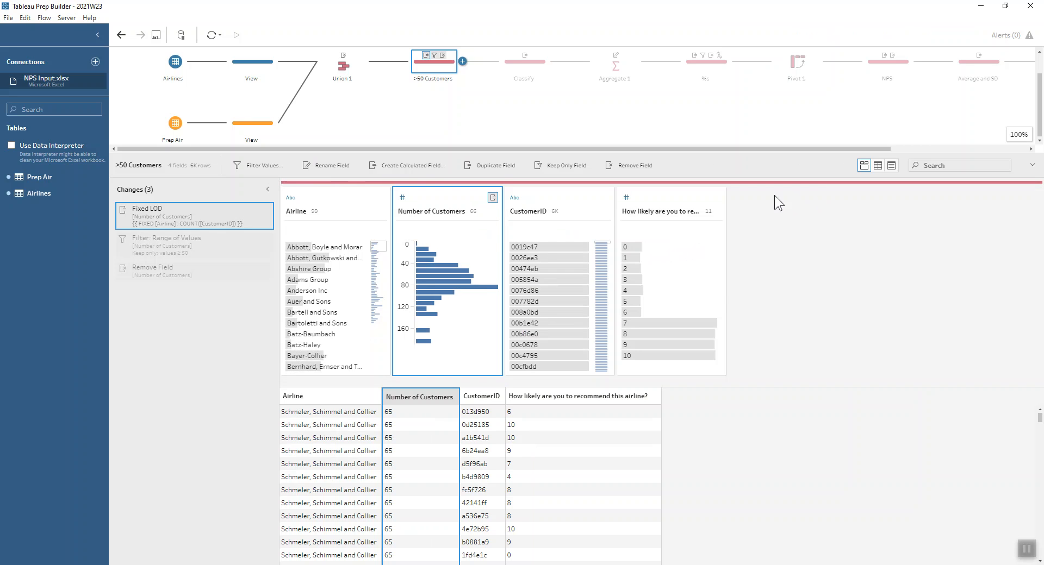
left_click(316, 244)
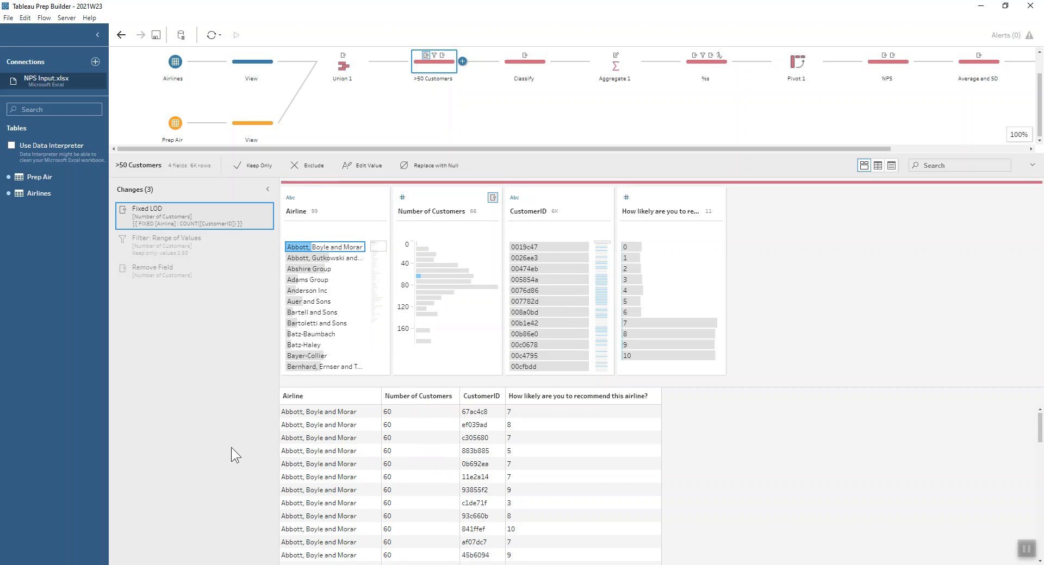
- Inspect the range-of-values filter on Number of Customers and the filter types offered for that field
left_click(191, 243)
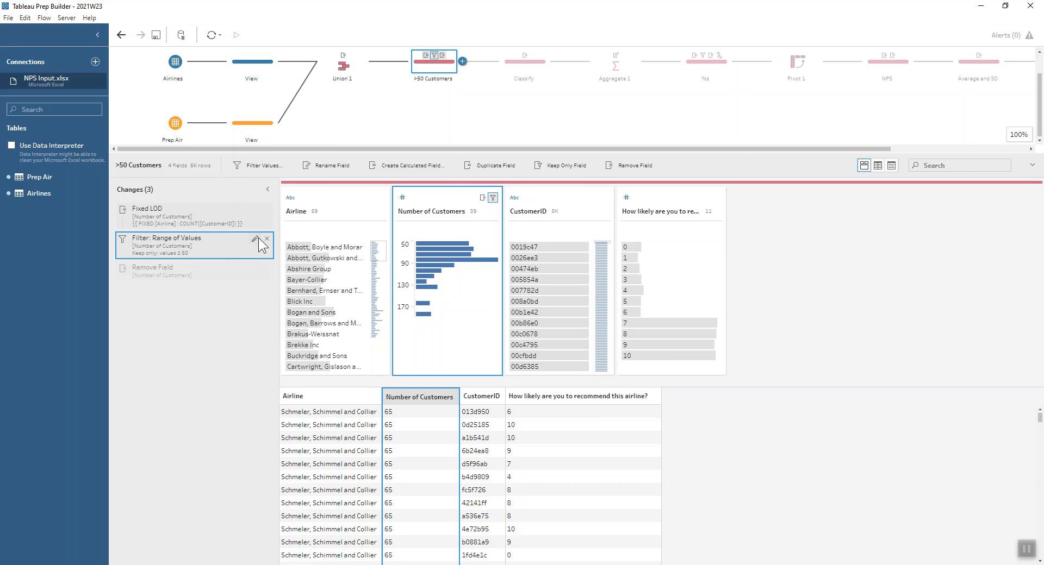
left_click(254, 239)
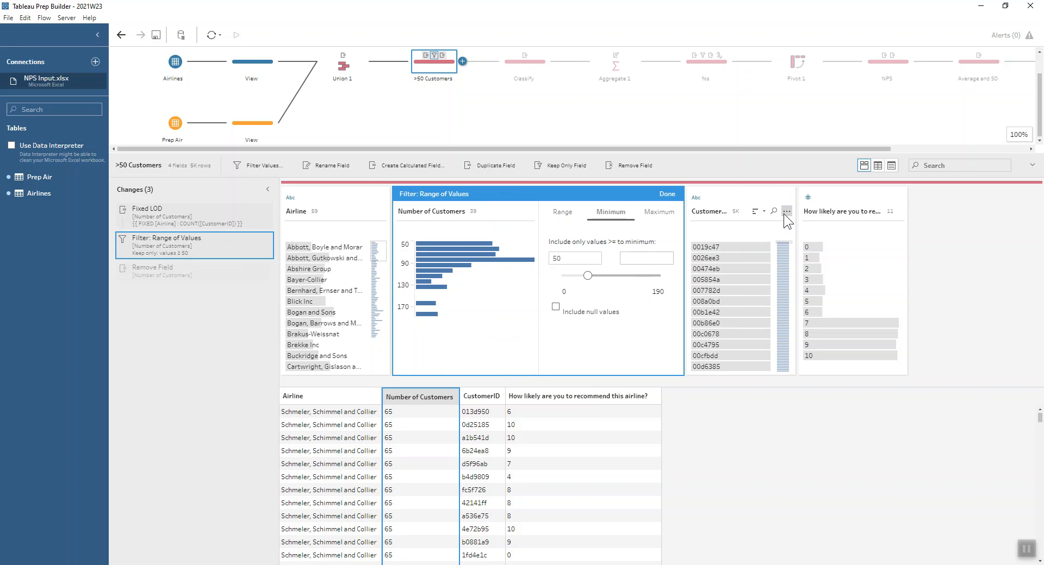
left_click(786, 212)
mouse_move(652, 229)
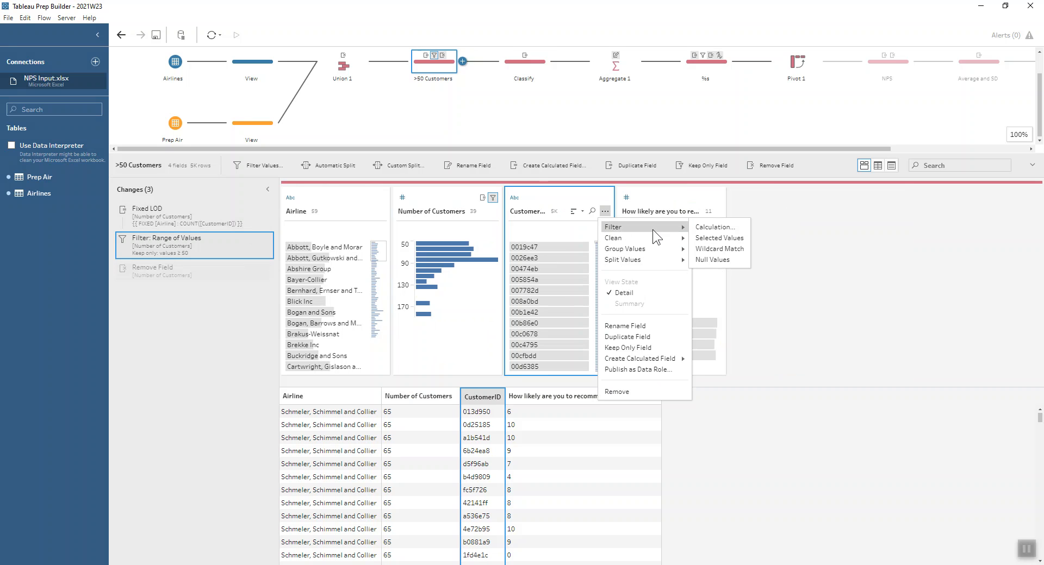
left_click(494, 213)
left_click(494, 213)
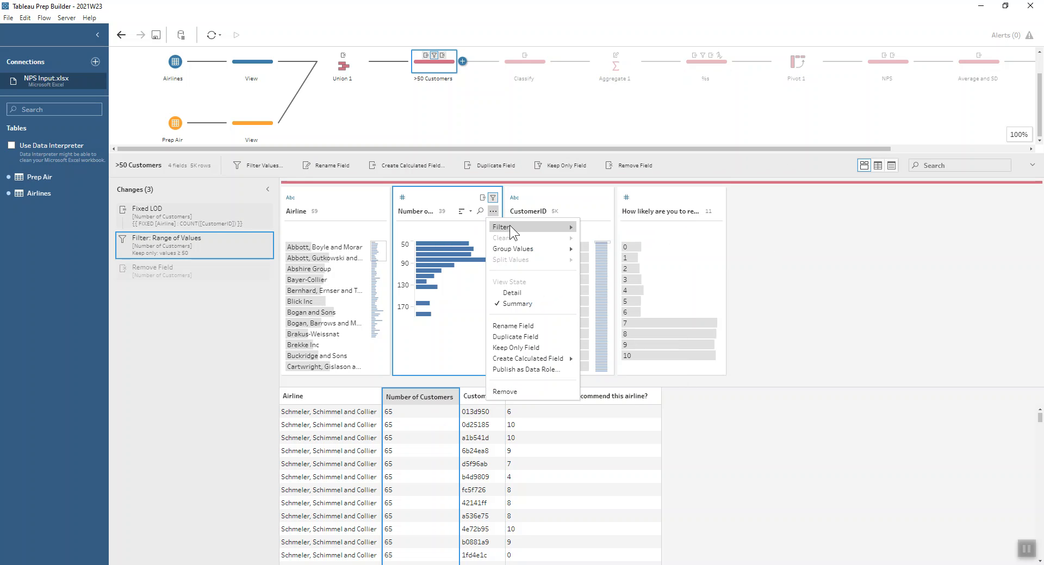
mouse_move(510, 226)
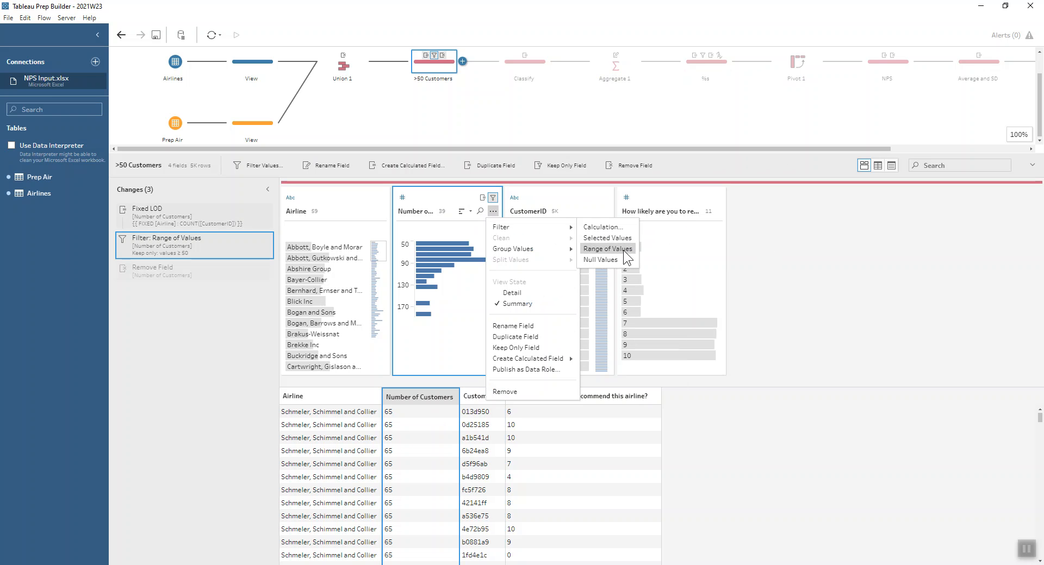
left_click(790, 212)
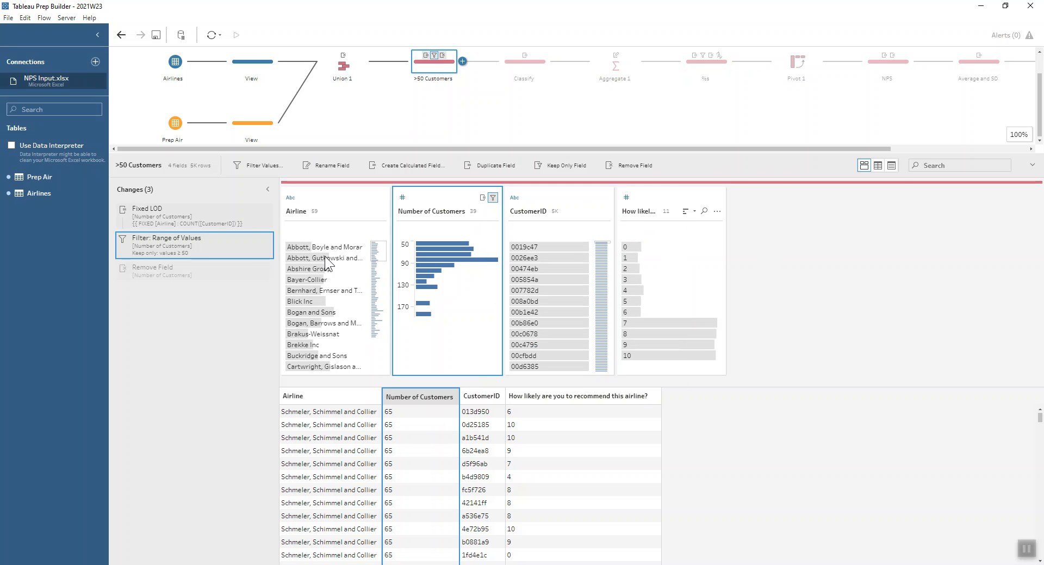
- Compare the filter's Range and Minimum modes, leaving it on Minimum, and view the Number of Customers field removal
left_click(255, 239)
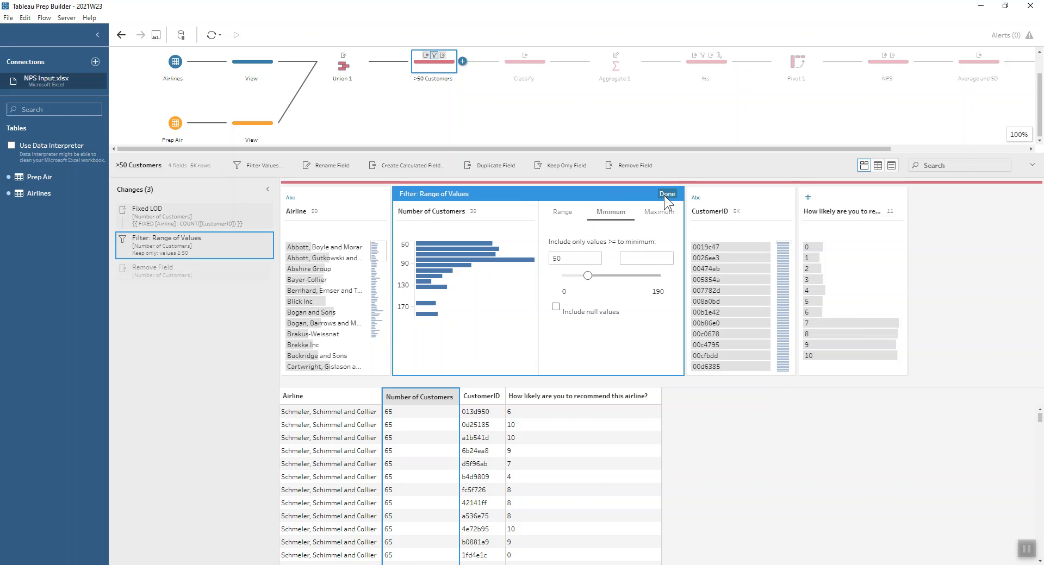
left_click(573, 216)
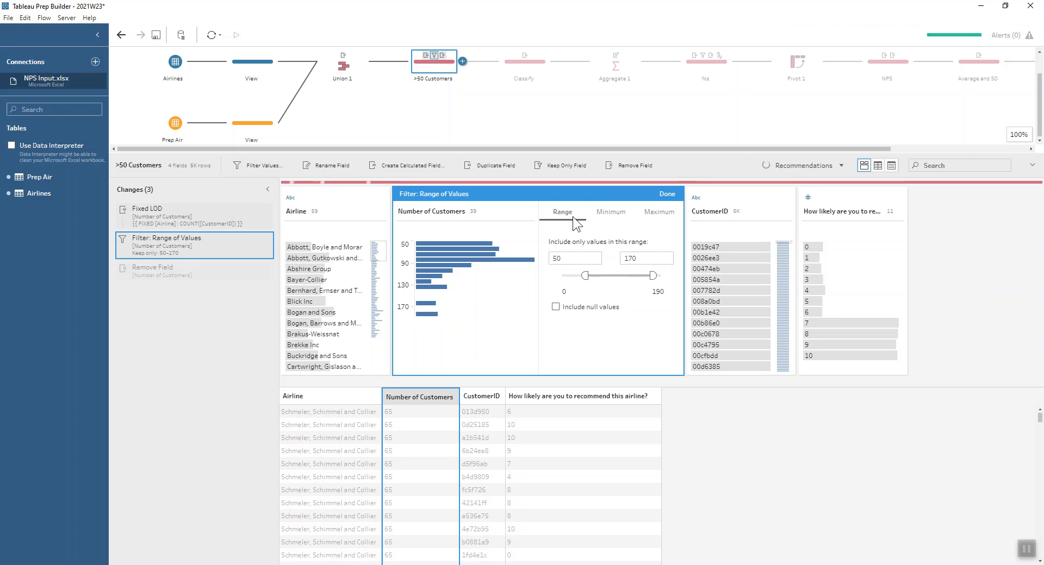
left_click(612, 216)
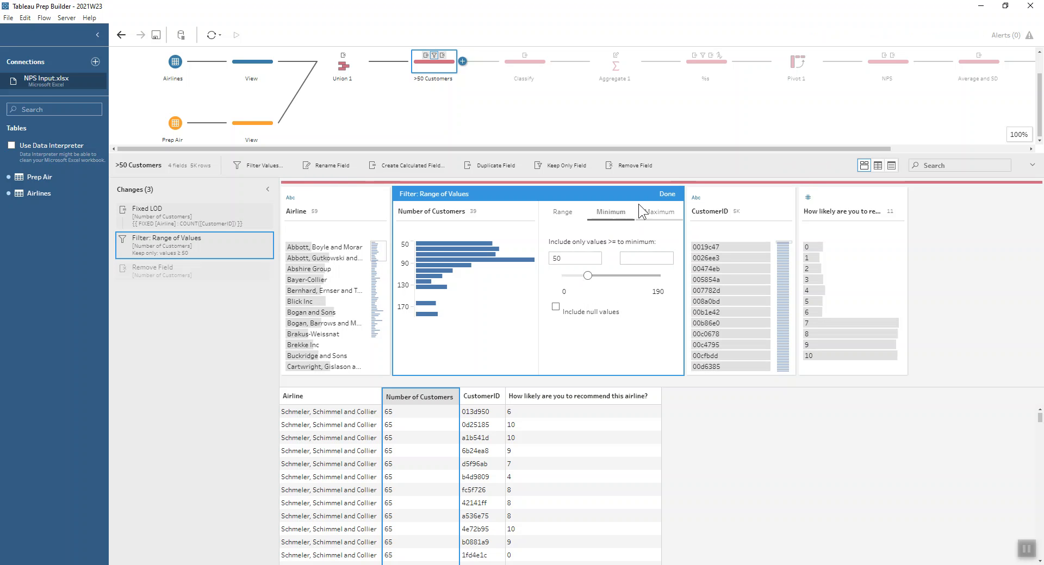
left_click(665, 194)
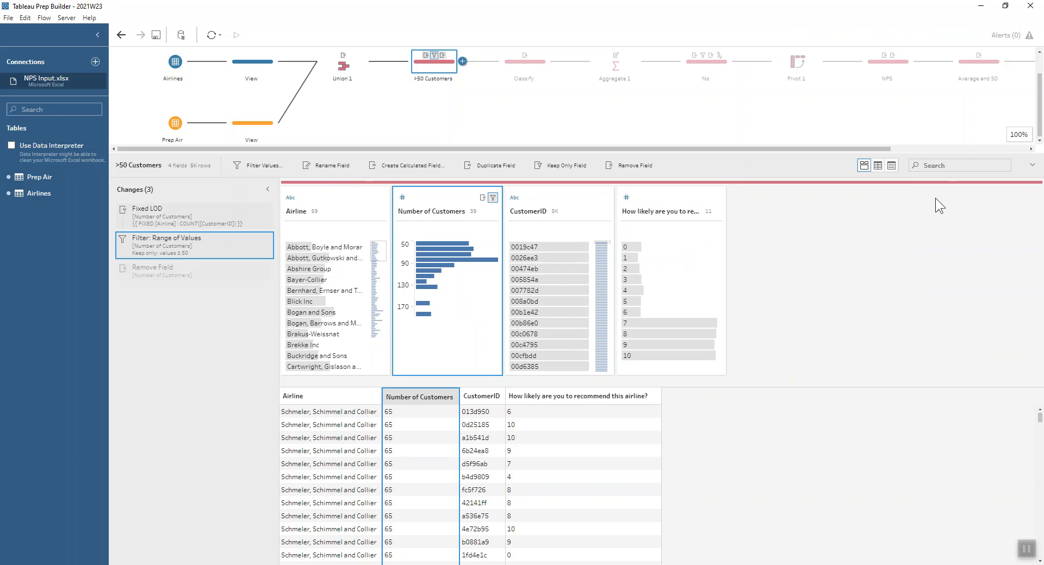
left_click(157, 271)
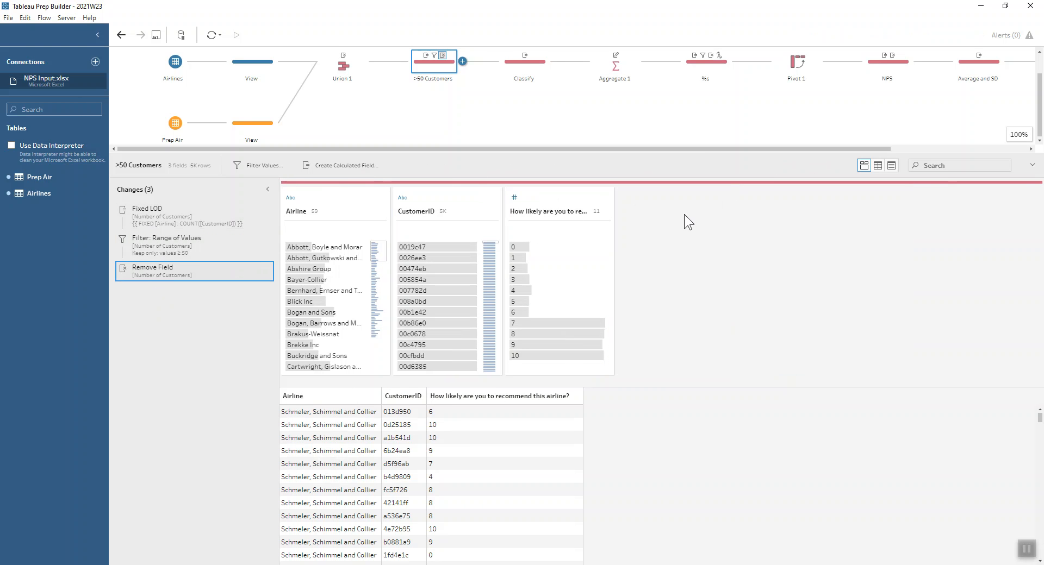
- Examine the Classification formula in the Classify step and highlight the Promoter and Passive values to check the matching scores
left_click(523, 67)
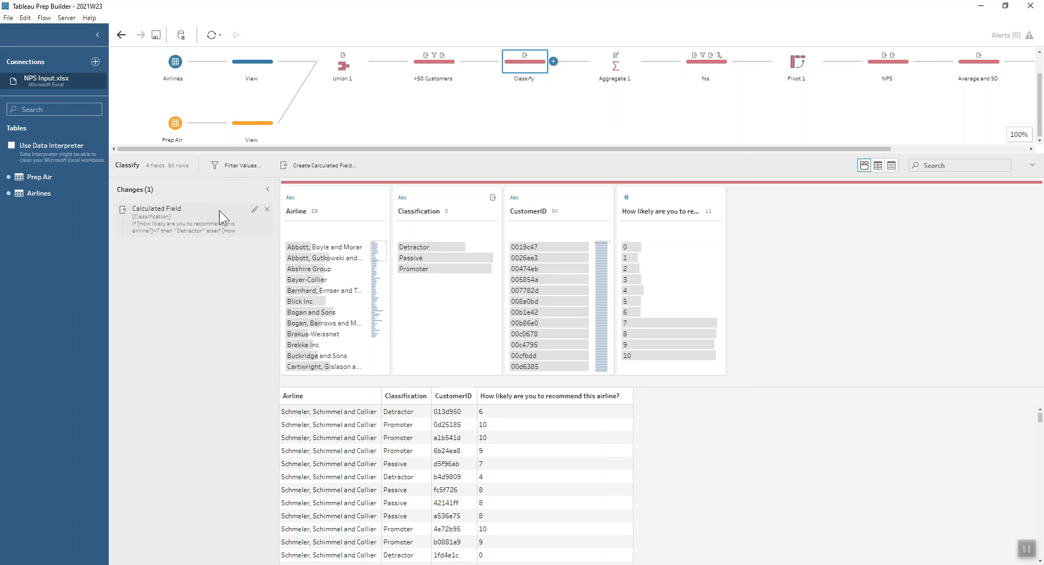
left_click(253, 211)
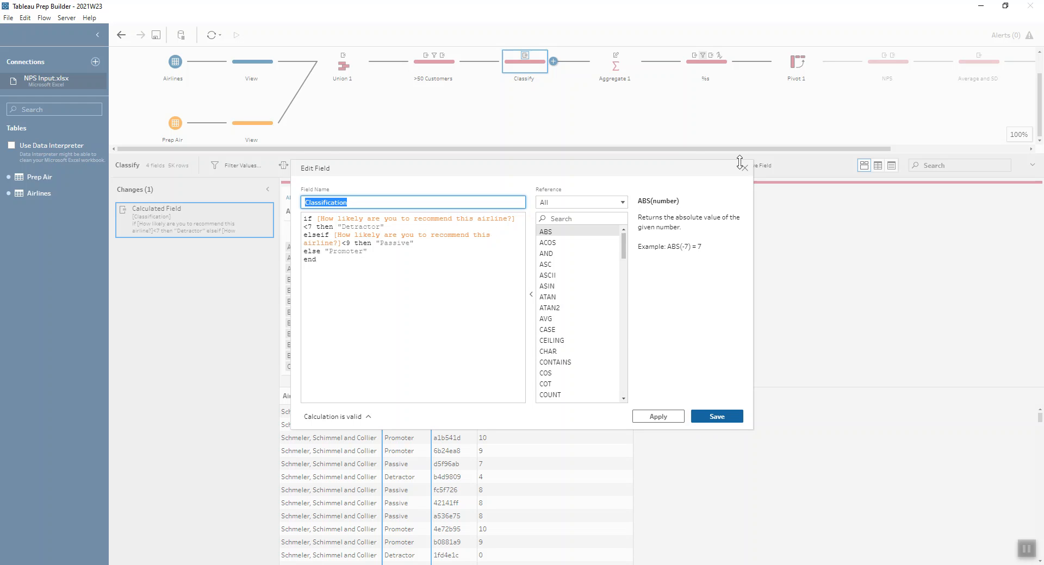
left_click(744, 166)
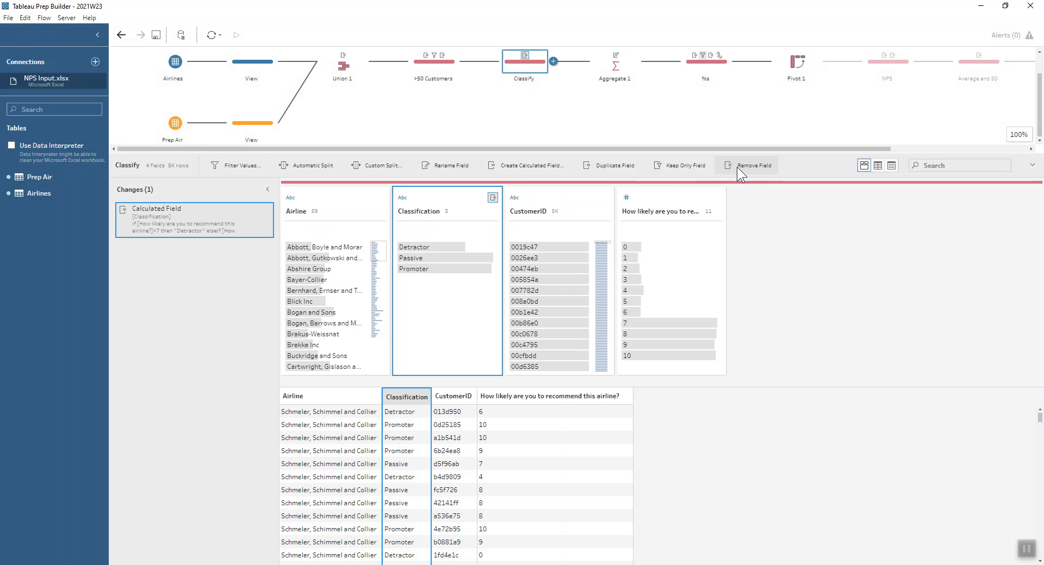
left_click(481, 269)
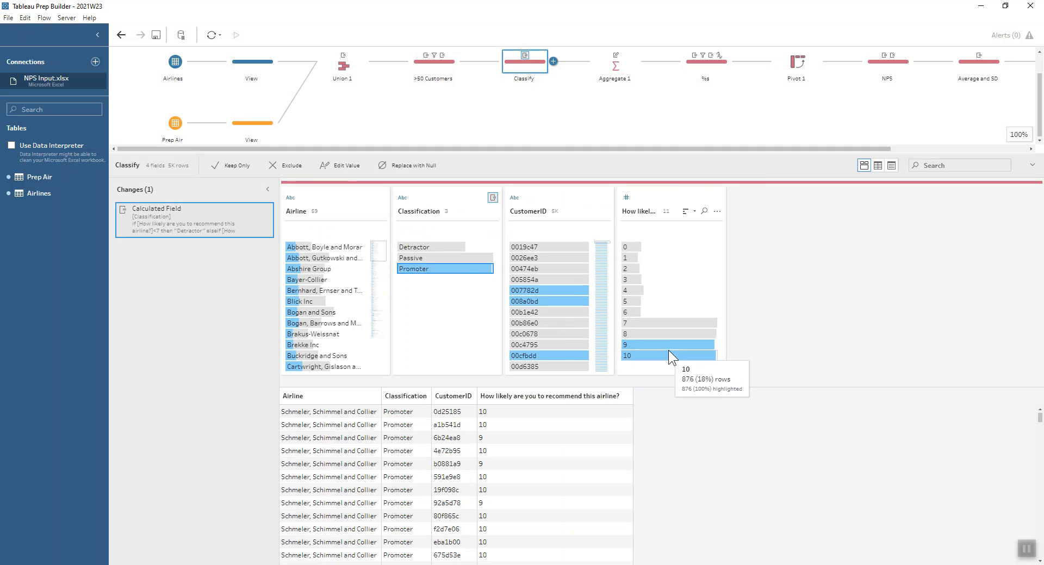
left_click(442, 260)
left_click(442, 260)
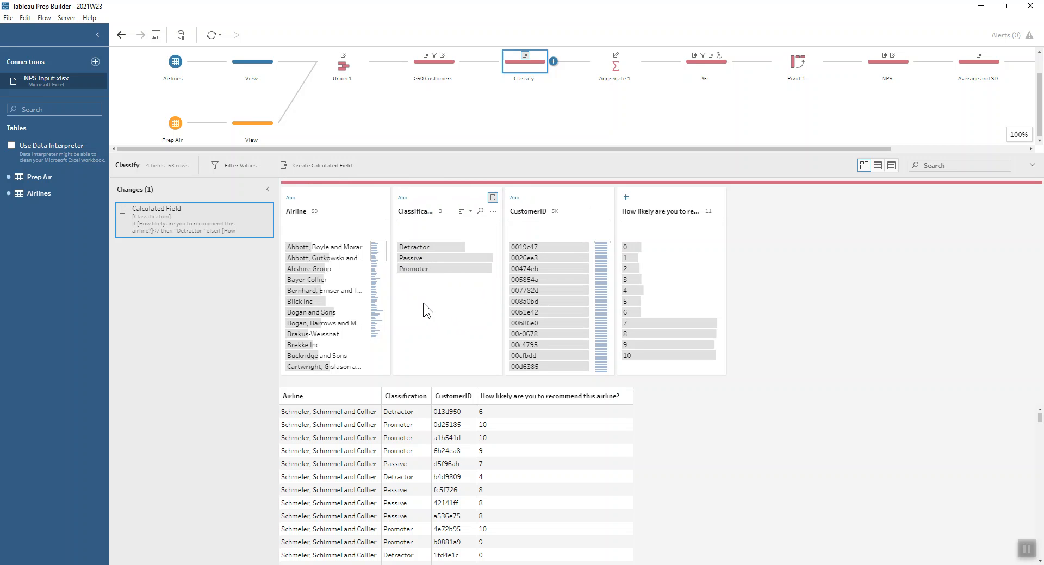
- Review the grouping in the Aggregate 1 step and the Total Customers Fixed LOD change in the %s step
left_click(610, 74)
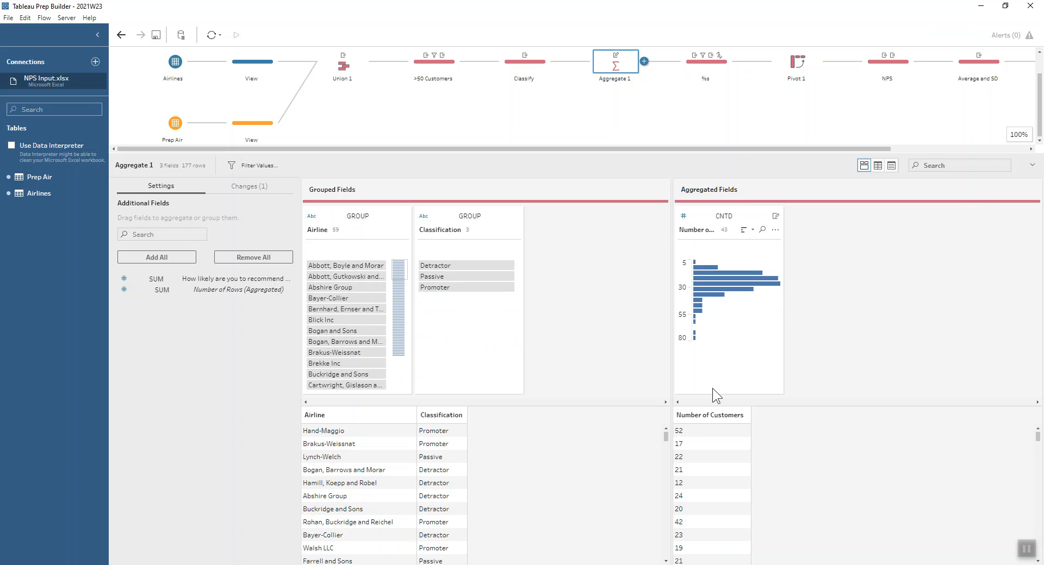
left_click(704, 70)
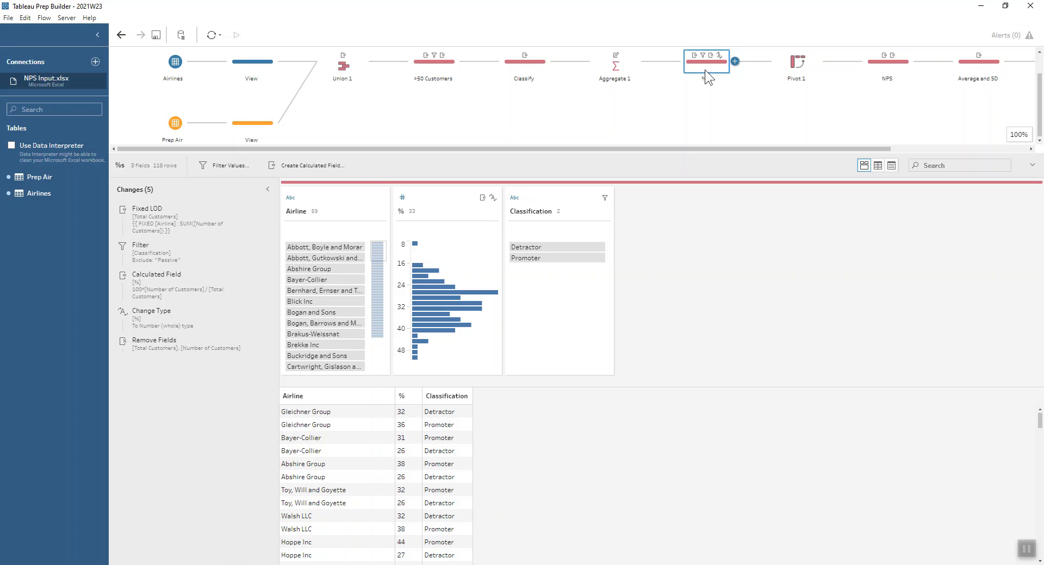
left_click(201, 218)
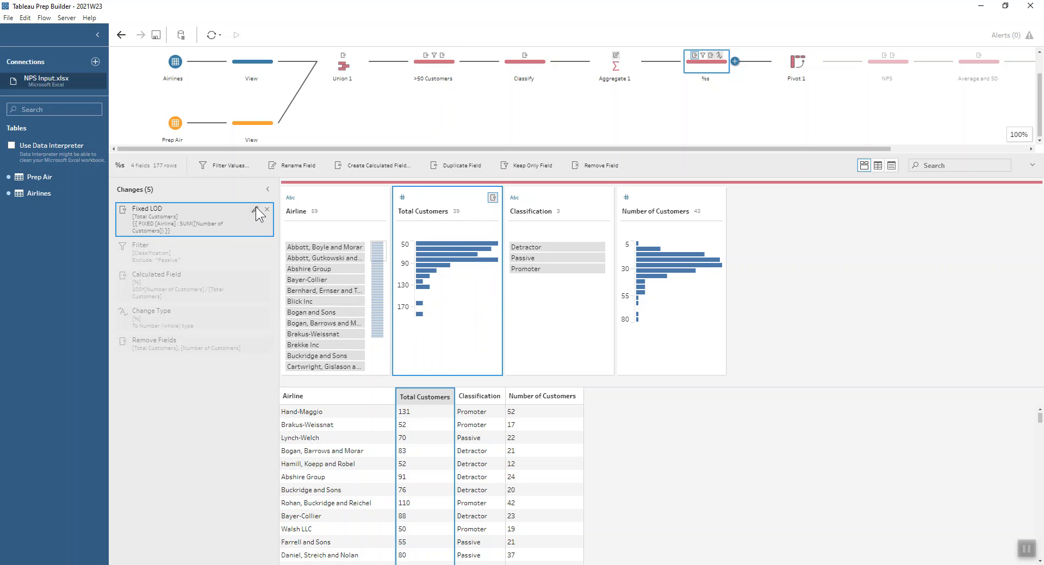
- Examine the filter excluding Passive and the formula of the % calculated field in the %s step
left_click(191, 247)
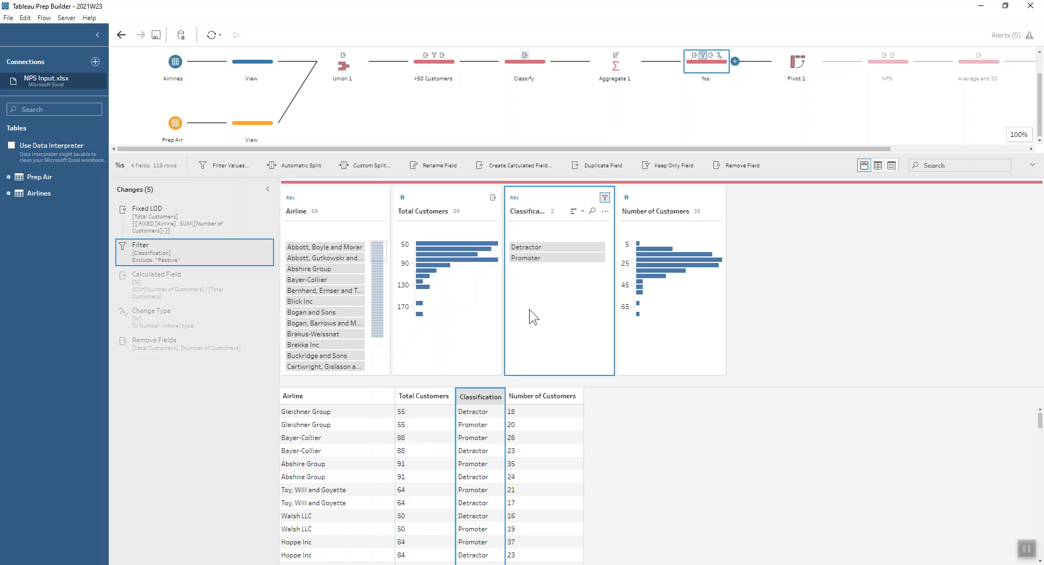
left_click(252, 278)
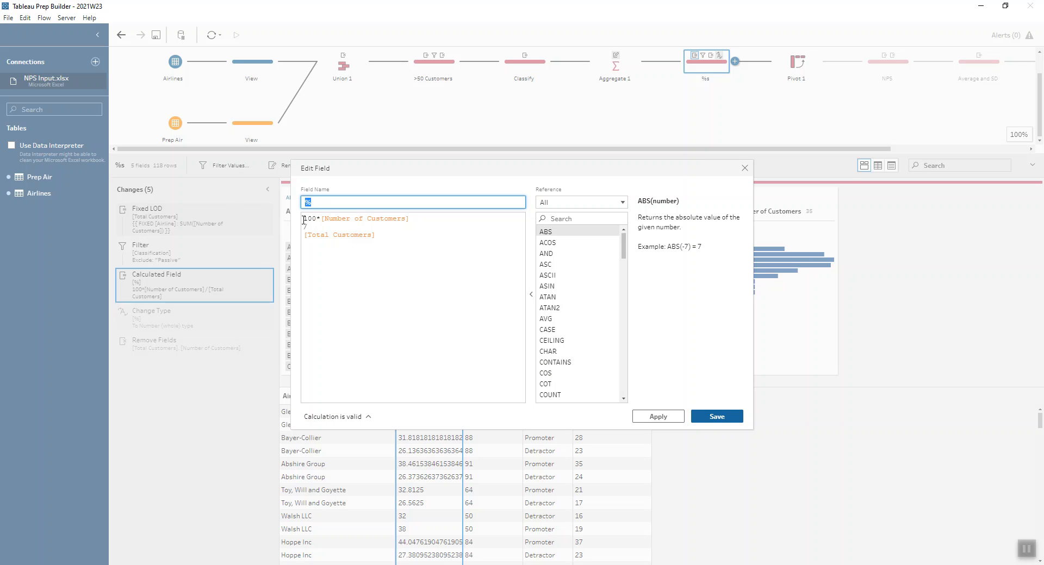
left_click(744, 168)
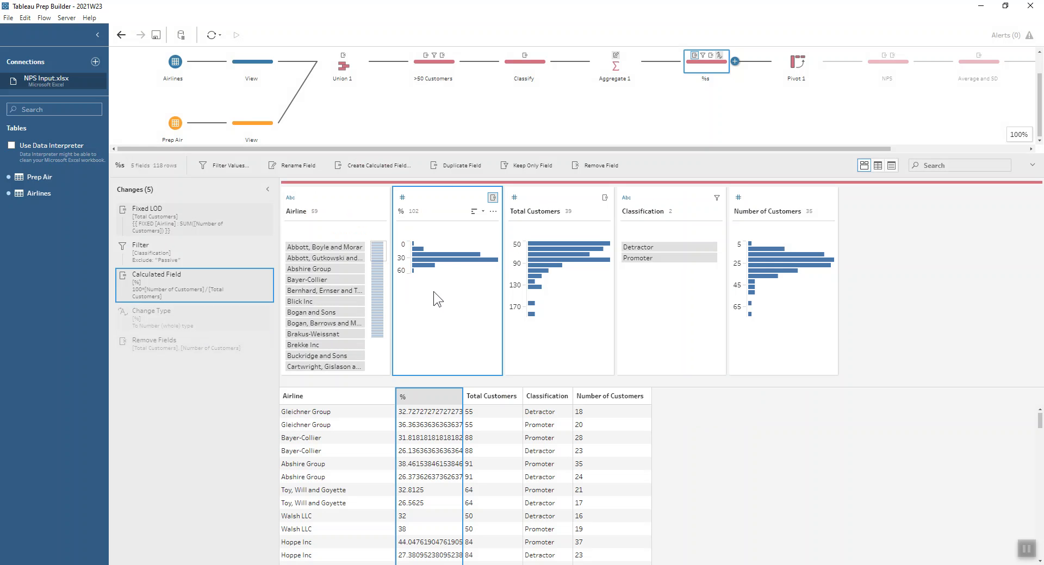
- Check the conversion of % to a whole number and the removal of Total Customers and Number of Customers
left_click(167, 314)
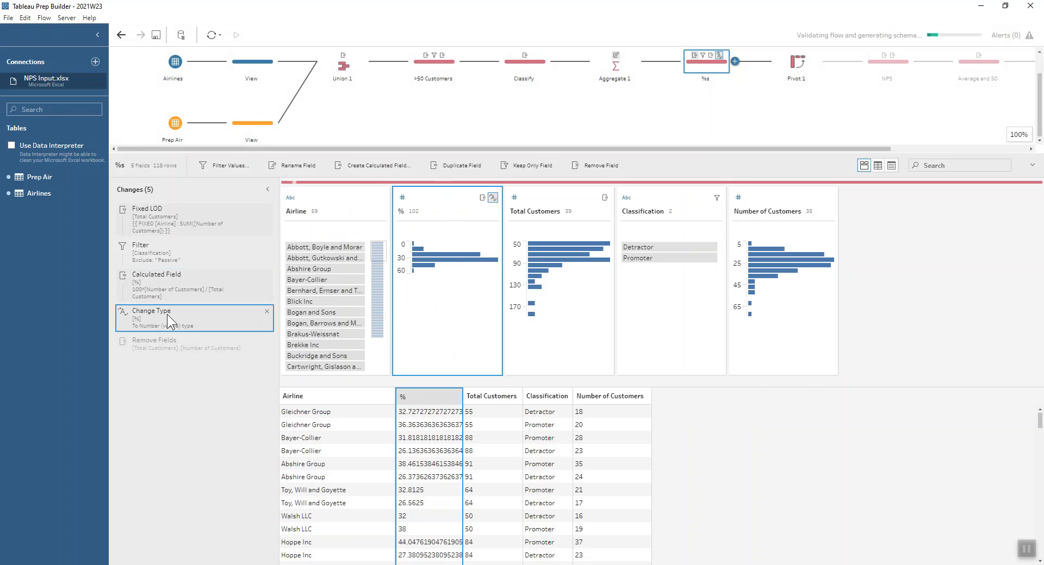
mouse_move(440, 328)
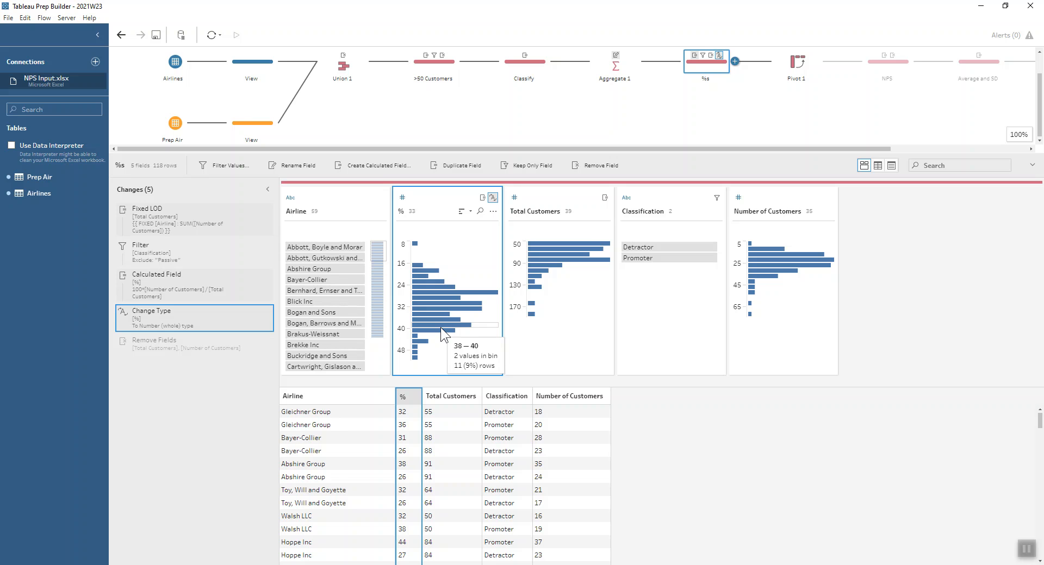
left_click(215, 354)
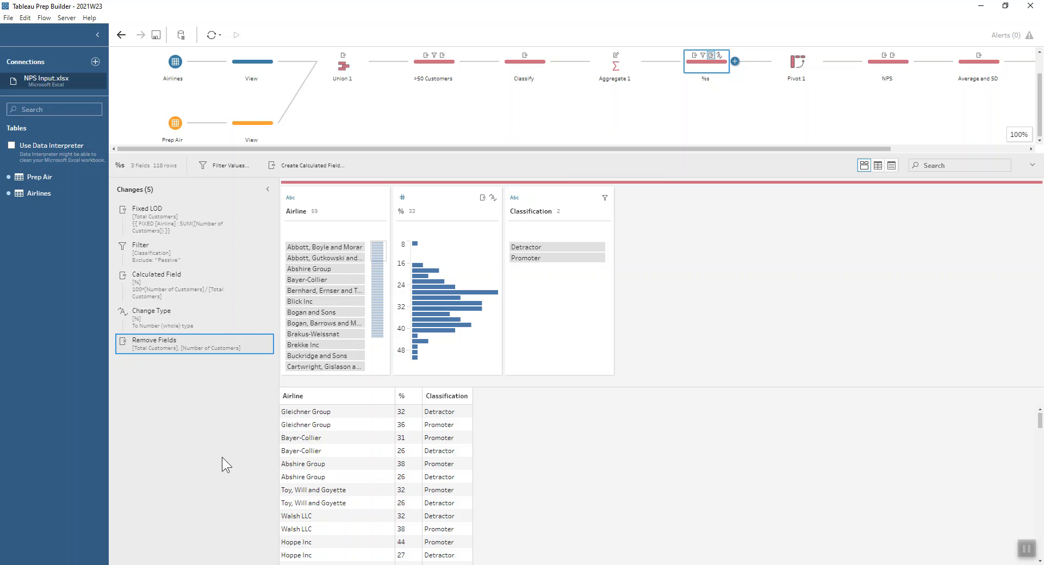
- Review the rows-to-columns pivot of Classification in Pivot 1, then the NPS calculated field and removed fields in the NPS step
left_click(797, 63)
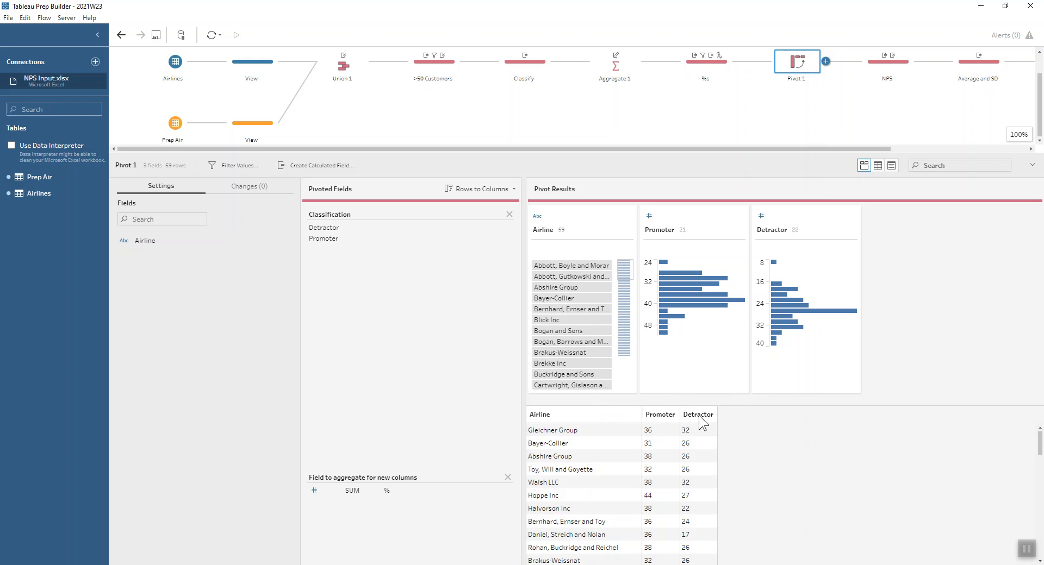
left_click(885, 66)
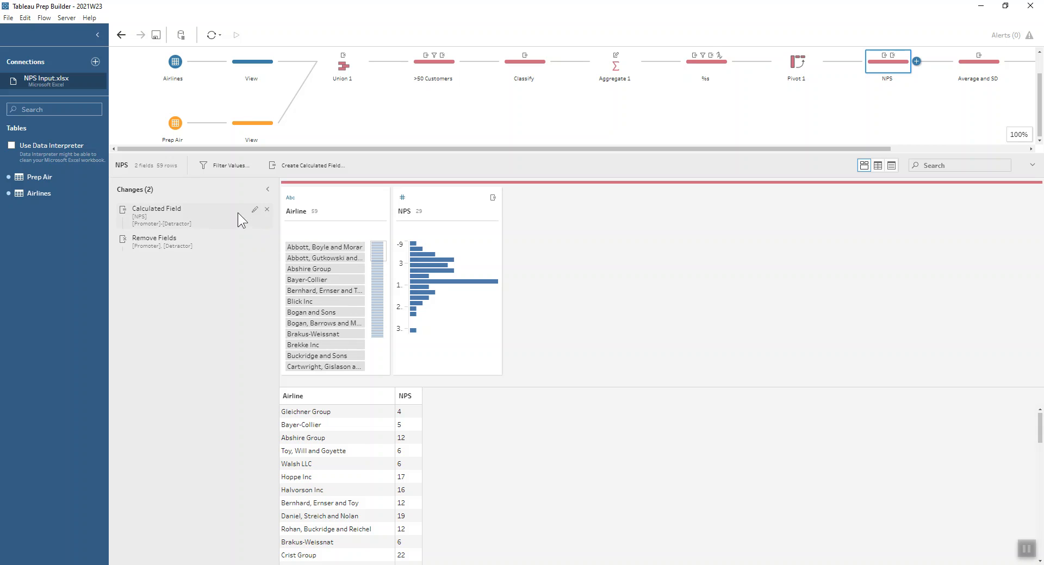
left_click(254, 210)
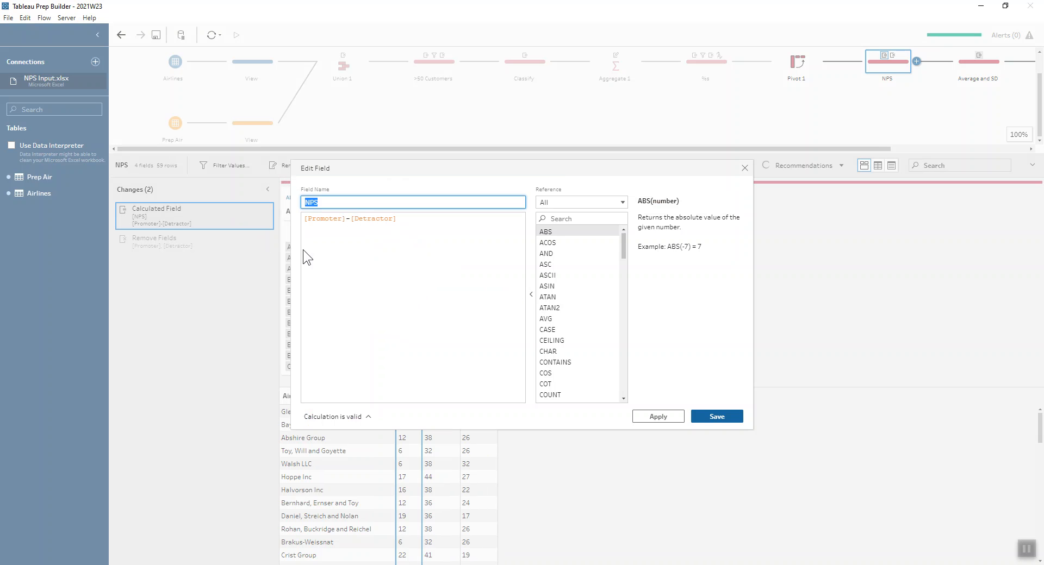
left_click(330, 219)
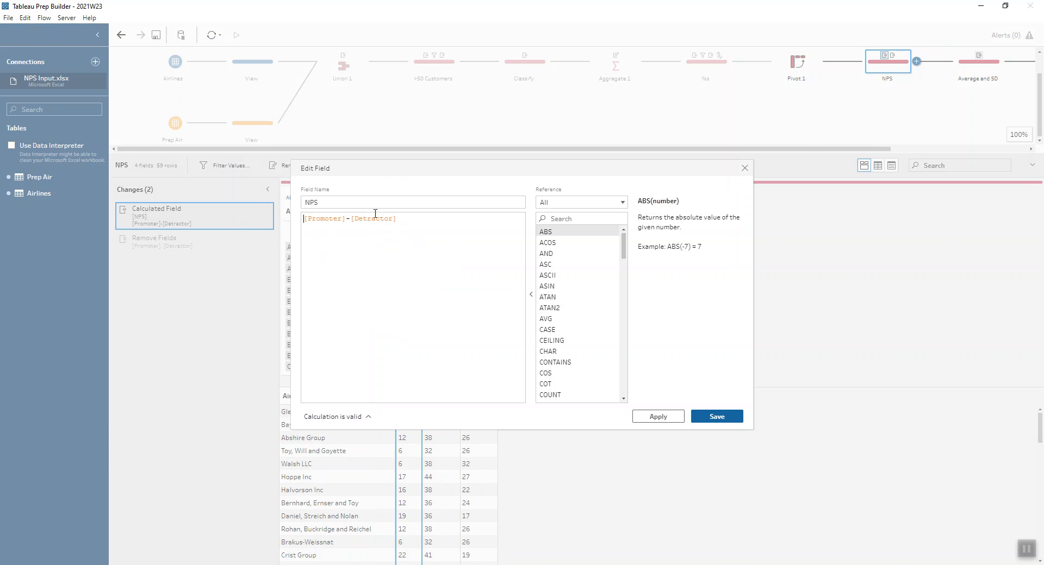
left_click(744, 168)
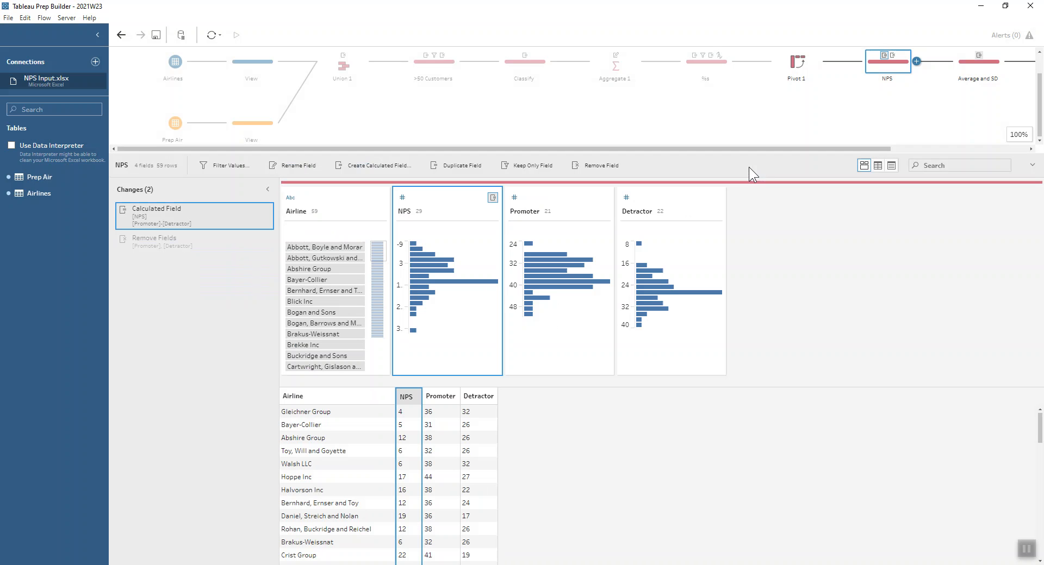
left_click(201, 243)
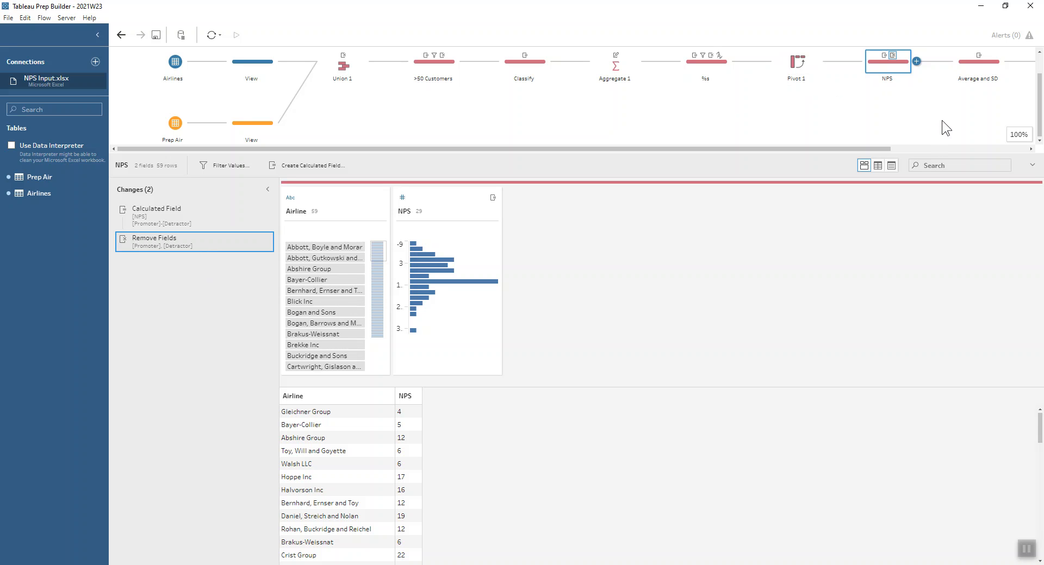
- Examine the settings of the Average Fixed LOD calculation in the Average and SD step
left_click(972, 68)
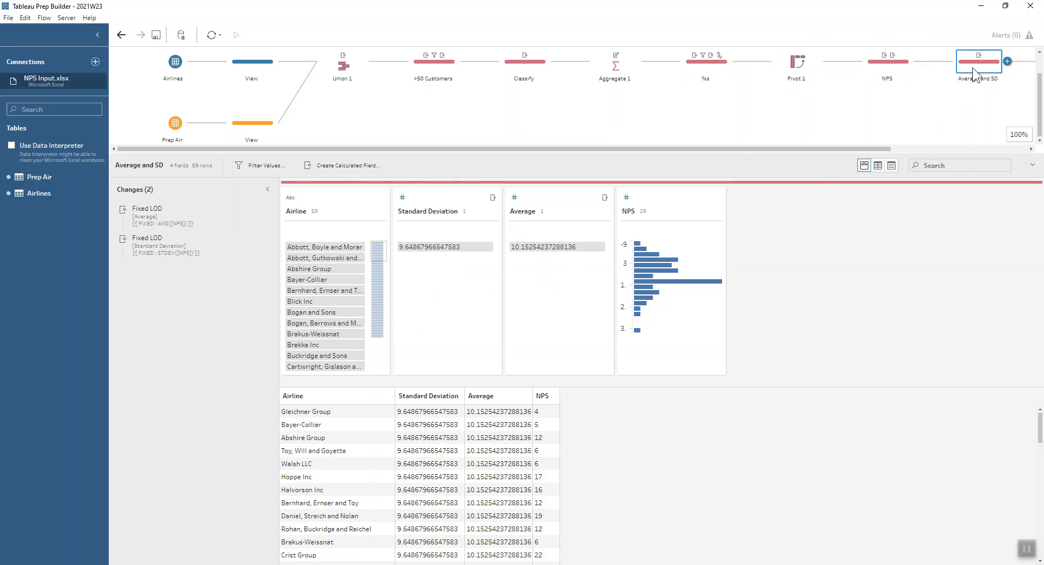
left_click(253, 209)
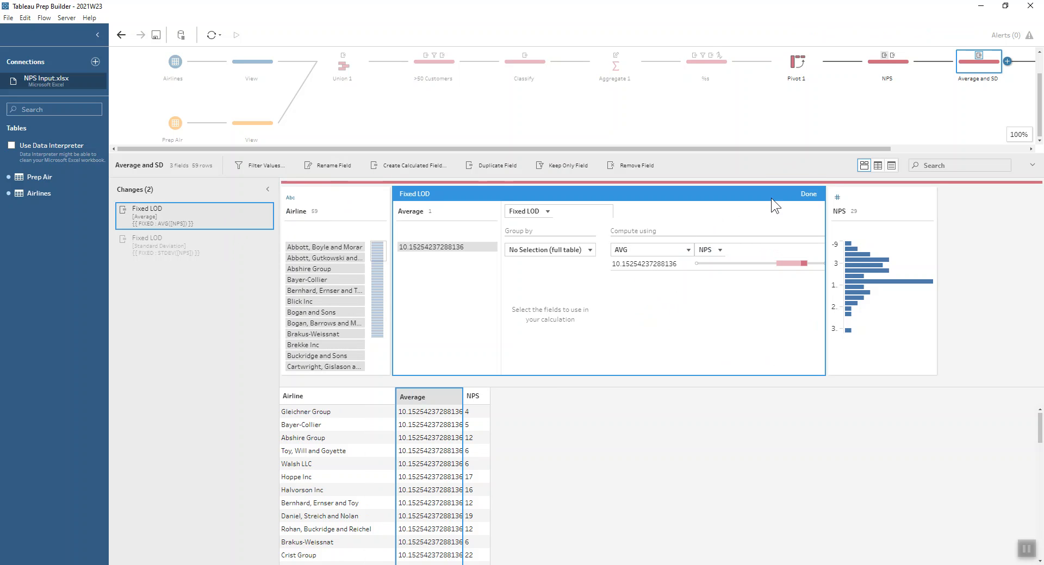
left_click(807, 194)
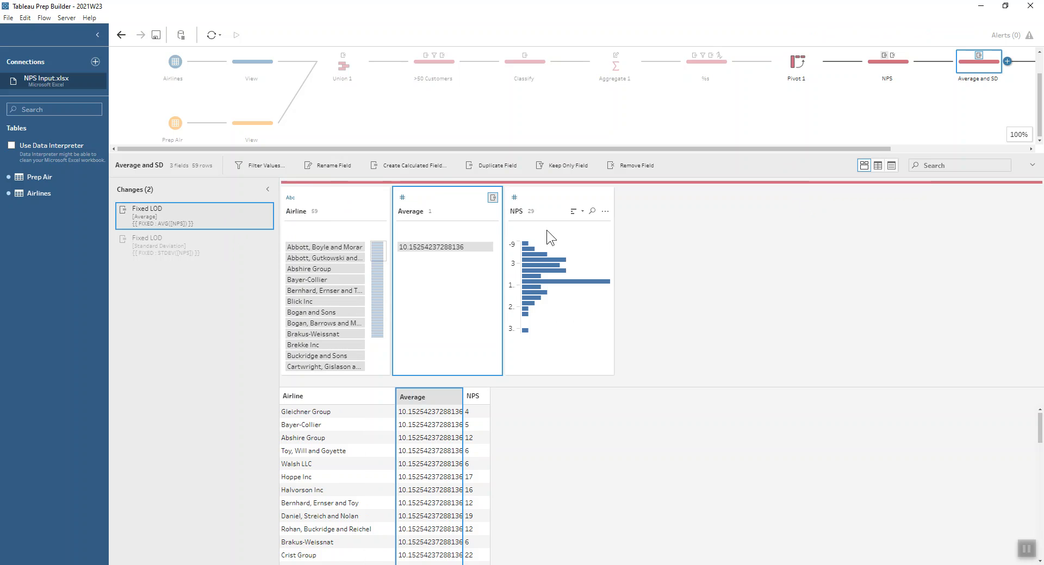
- Examine the Standard Deviation Fixed LOD calculation and the aggregation options available for it
left_click(161, 252)
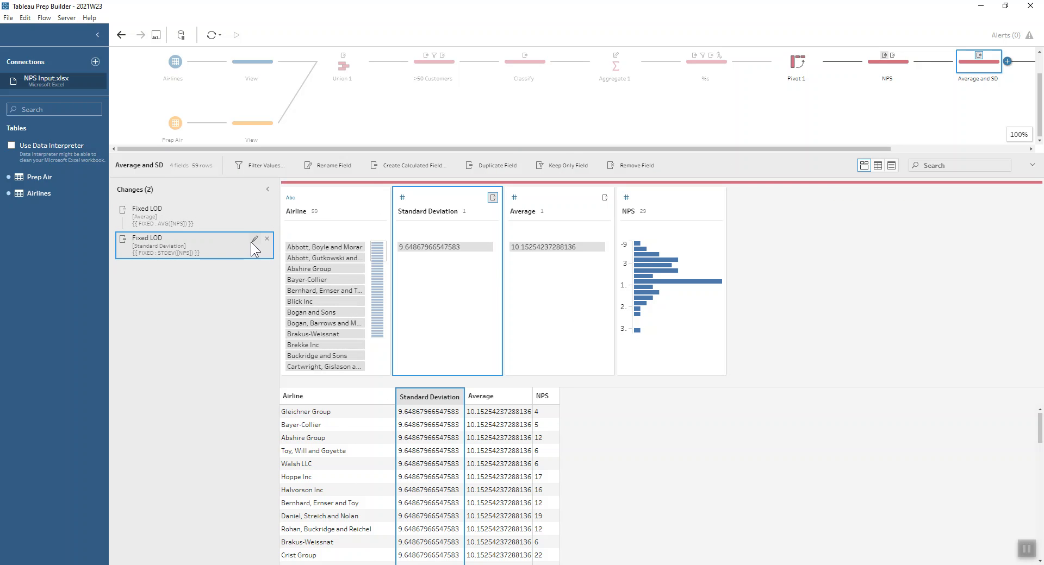
left_click(254, 239)
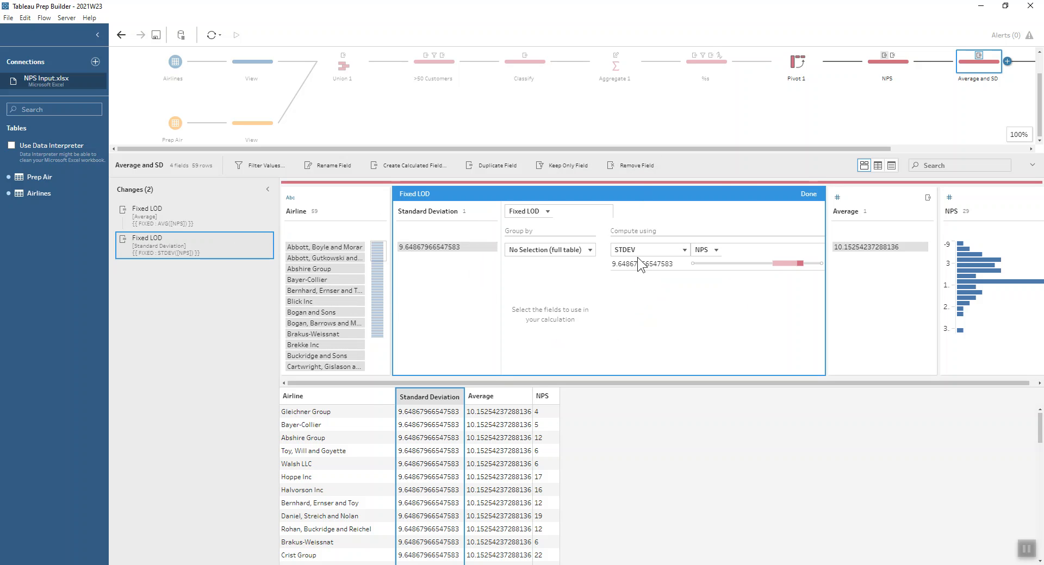
left_click(685, 250)
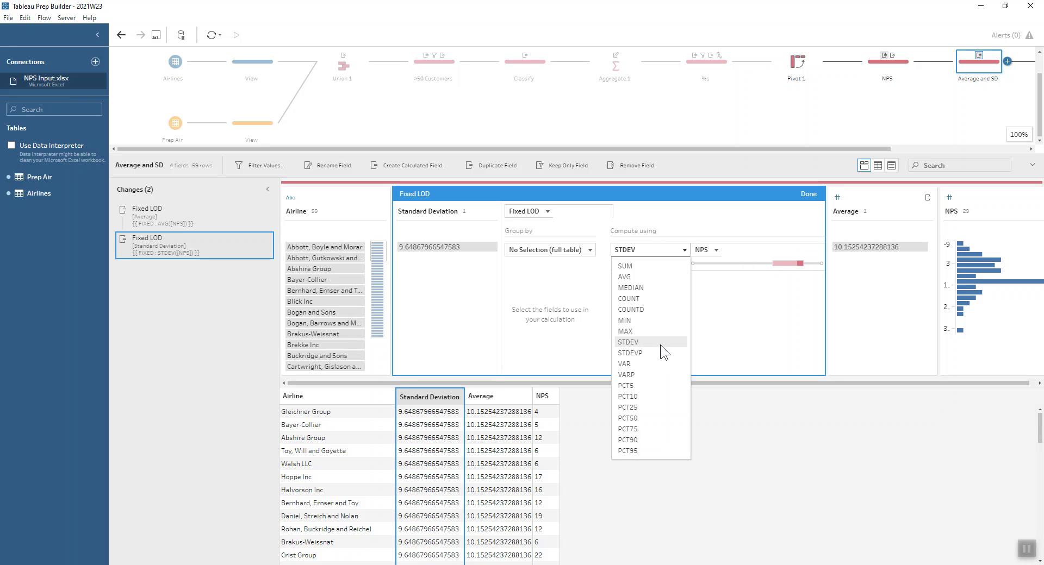
left_click(808, 194)
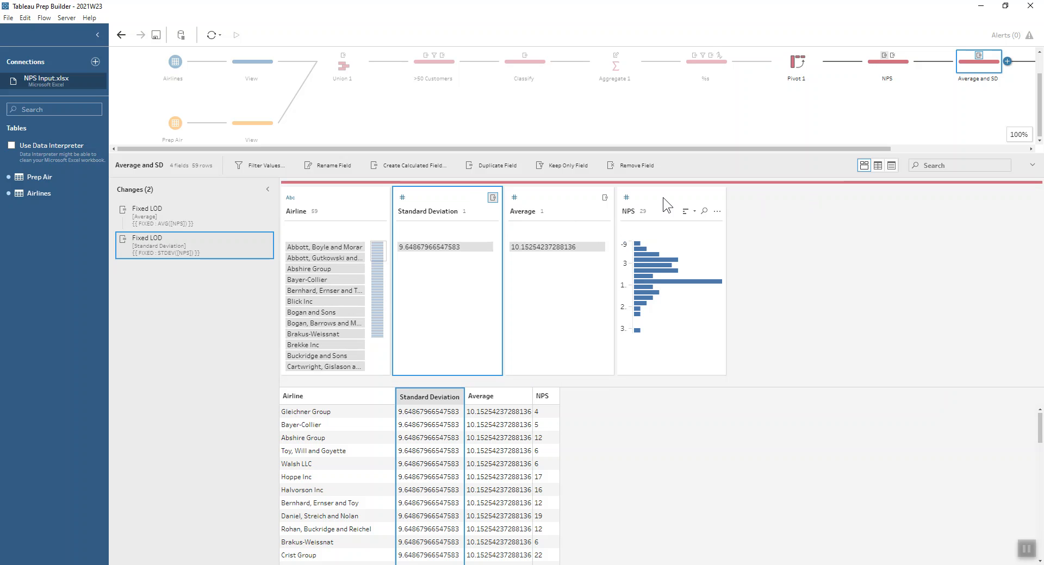
- Examine the Z-Score formula in the Z-Score step and the Airline filter in the final Prep Air step
left_click_drag(821, 149, 990, 133)
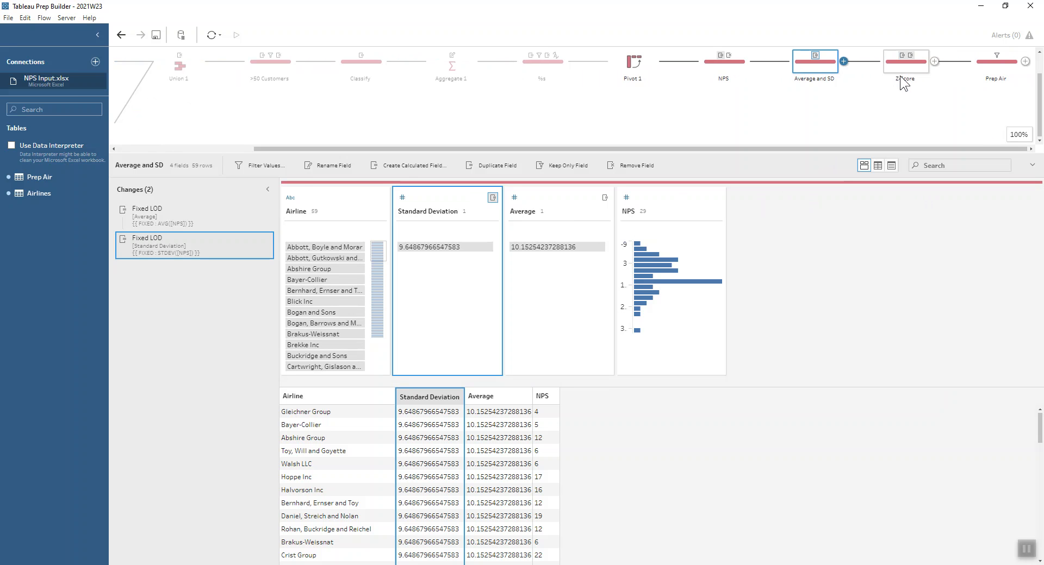
left_click(904, 70)
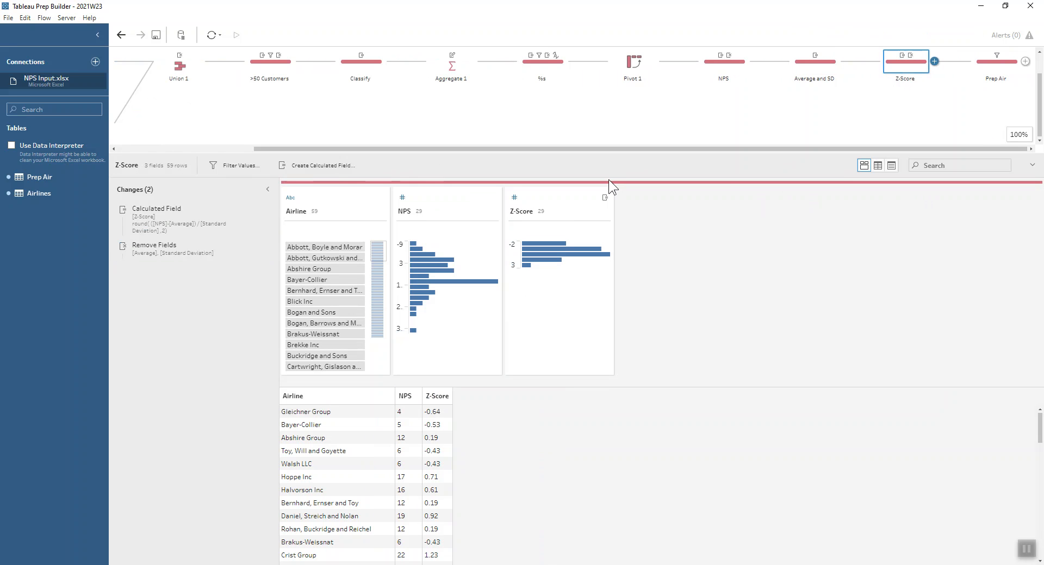
left_click(254, 211)
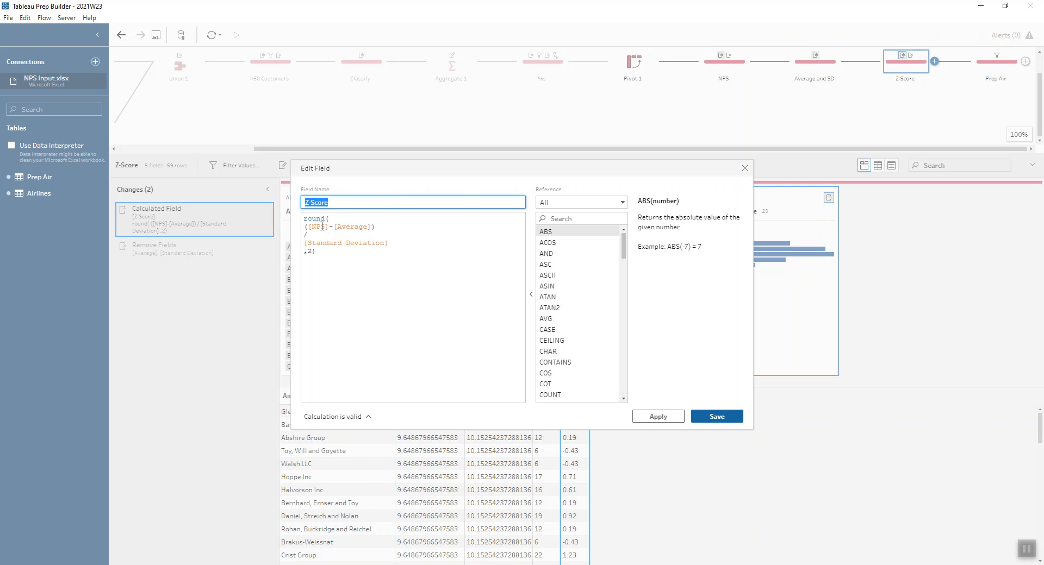
left_click(403, 244)
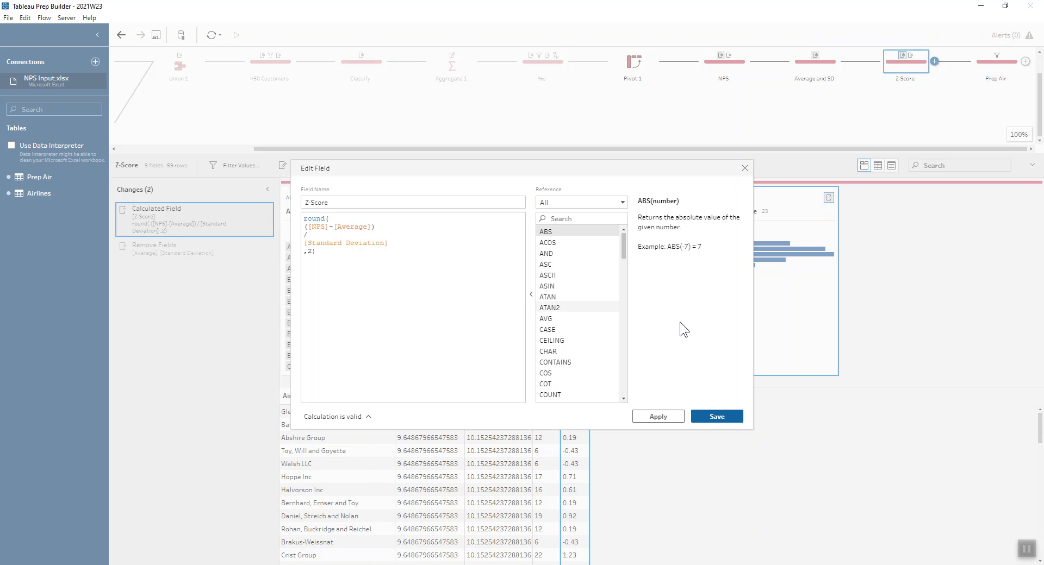
left_click(715, 417)
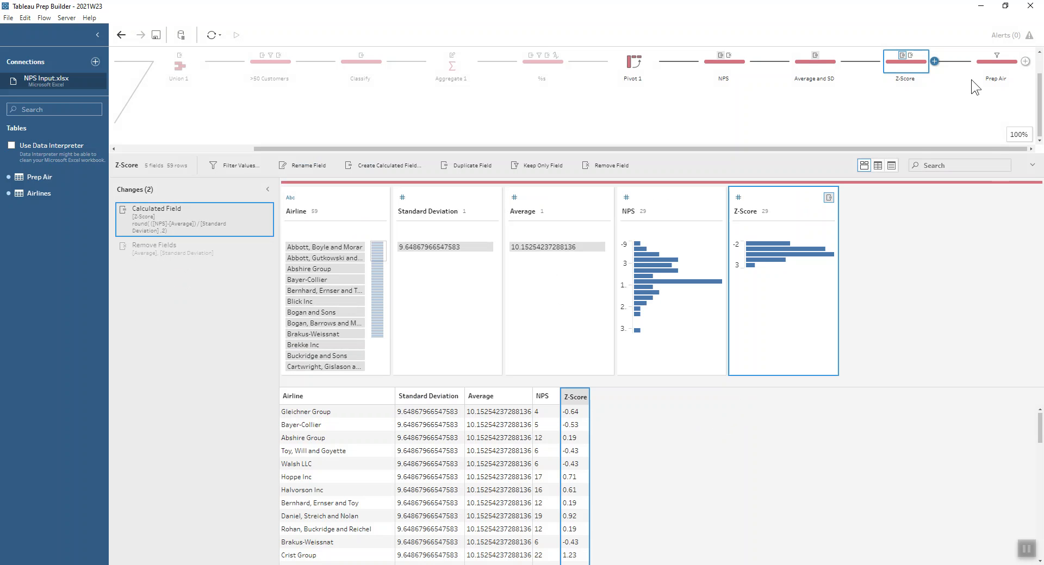
left_click(990, 69)
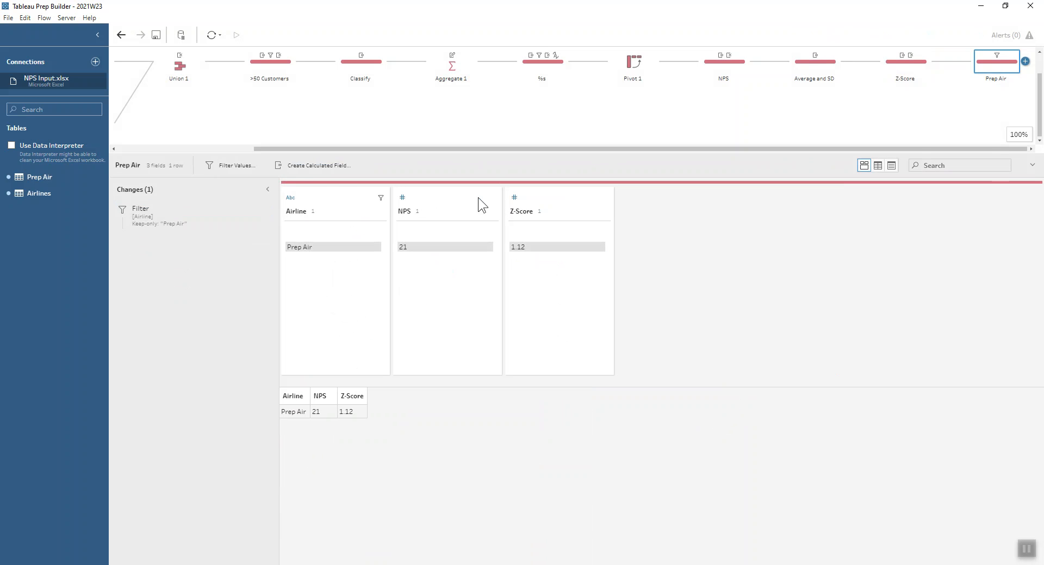